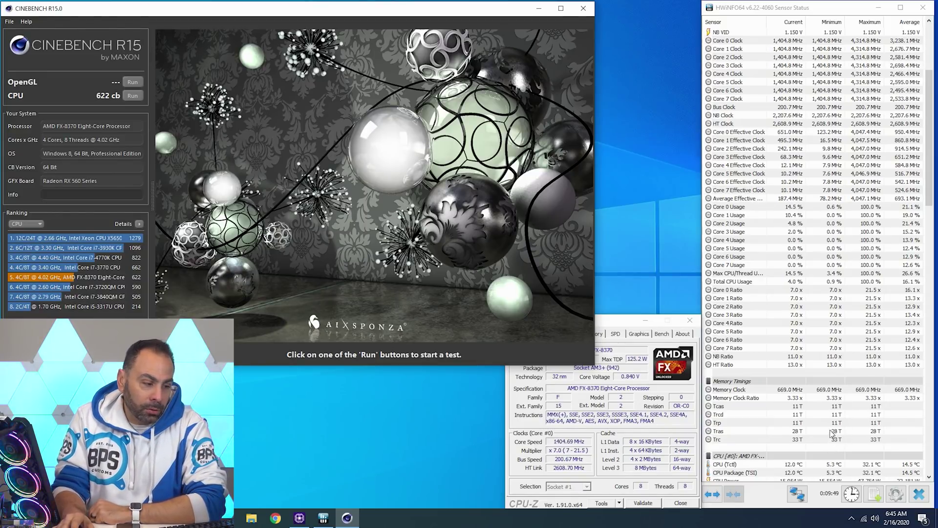
Scroll down after the stock 4.02 GHz Cinebench run scores 622 cb
scroll(833, 440, down, 3)
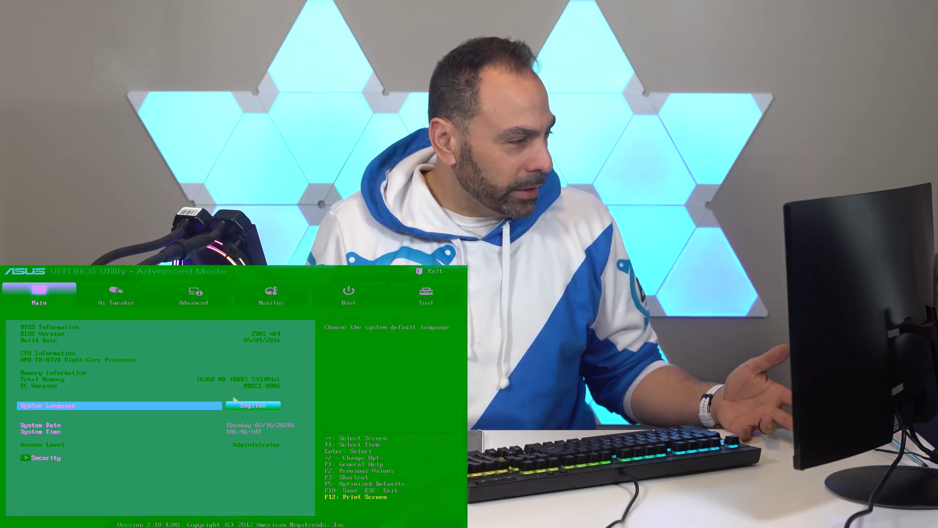
Switch to Ai Tweaker, showing 4000MHz CPU speed and CPU Ratio on Auto
key(Right)
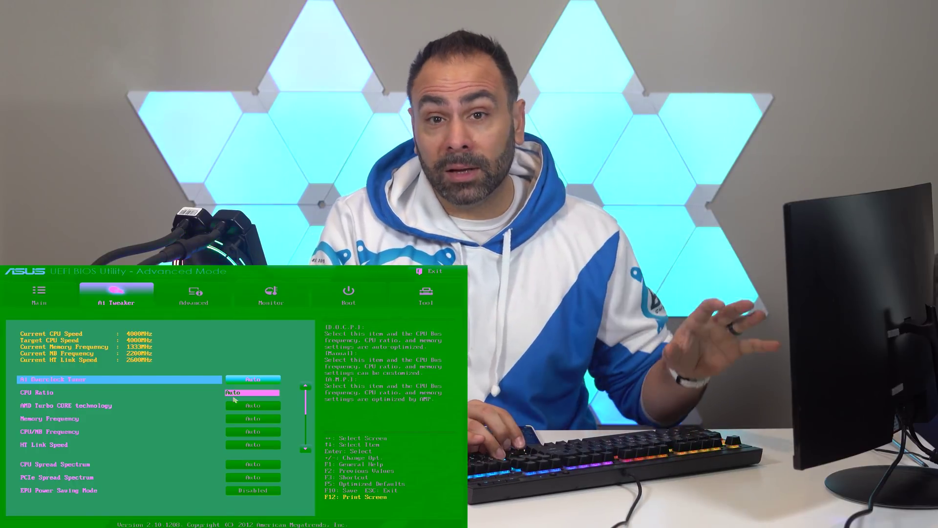
Set Ai Overclock Tuner to D.O.C.P
key(Down)
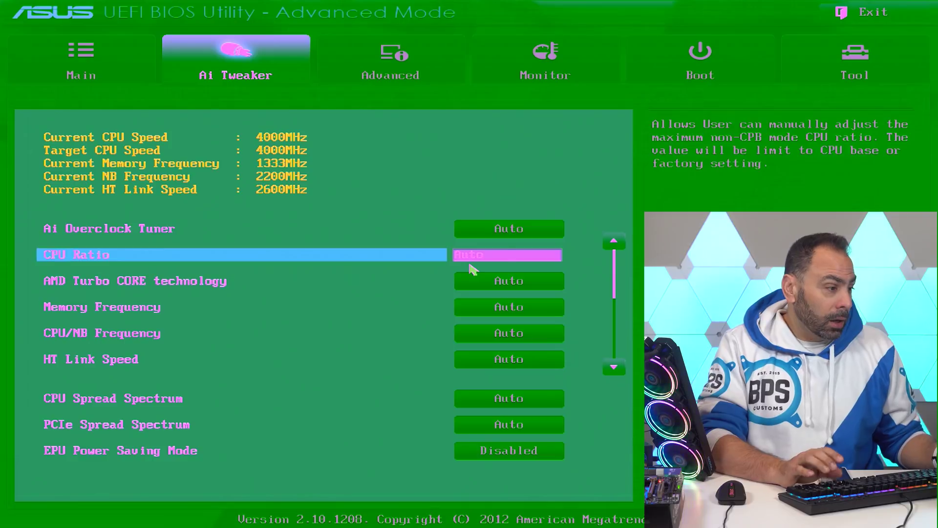
key(Up)
key(Return)
key(Down)
key(Down)
key(Return)
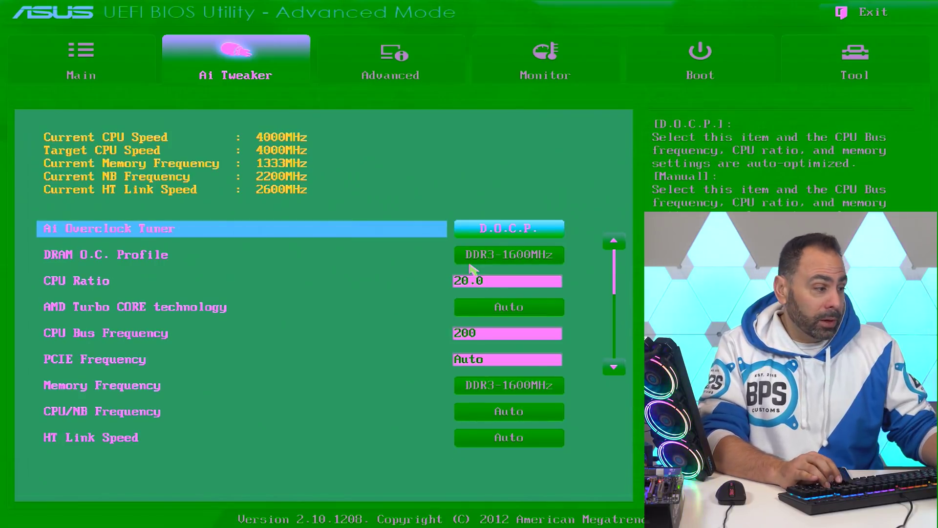
Move past DRAM O.C. Profile and raise CPU Ratio to 23.0, targeting 4600MHz
key(Down)
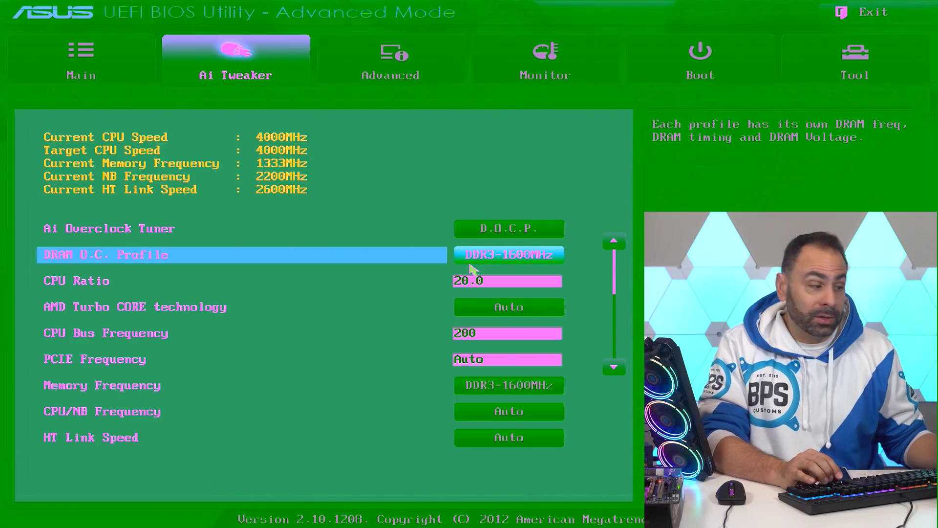
key(Down)
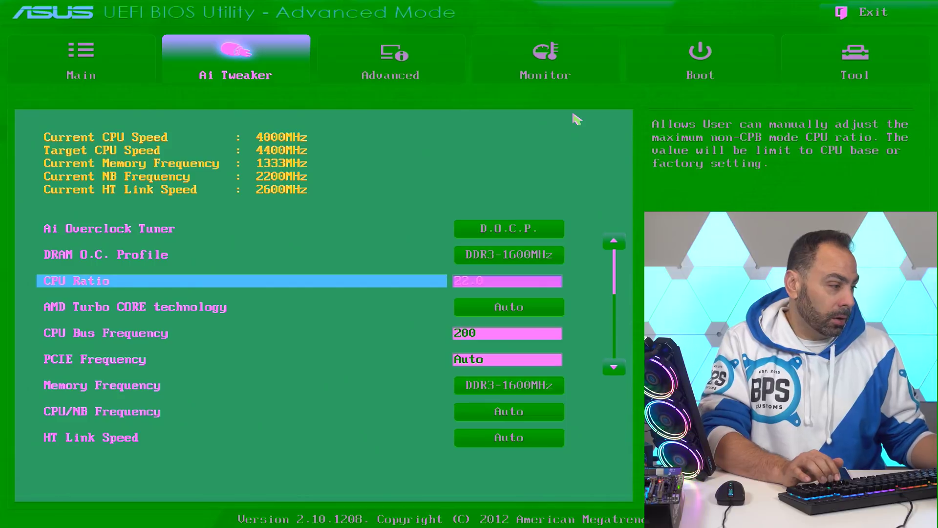
key(Down)
key(Up)
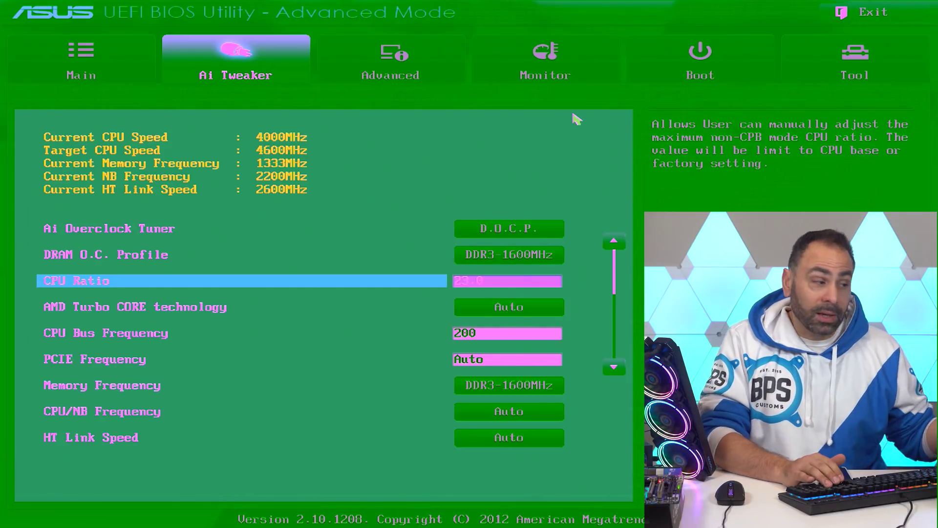
key(Down)
Put CPU & NB Voltage in Manual Mode with CPU Manual Voltage 1.400000 V
key(Down)
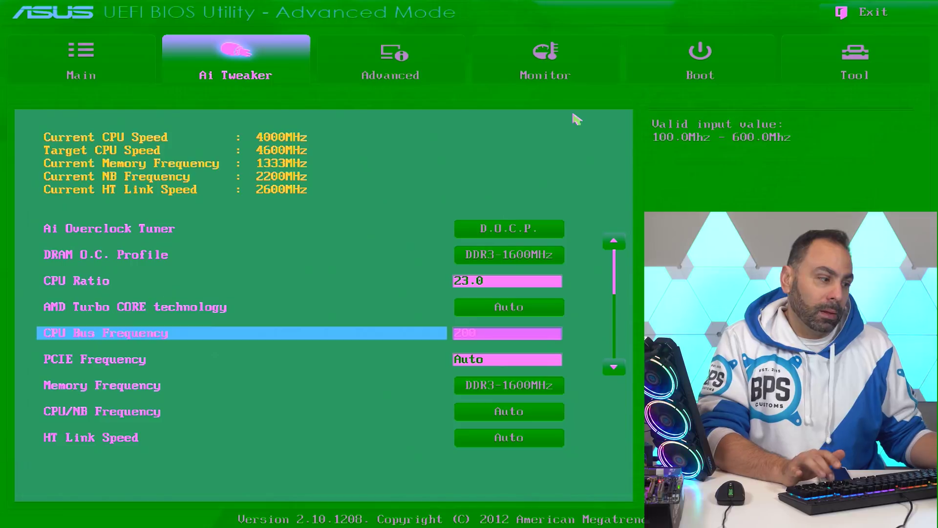
key(Down)
key(Down)
key(Down)
key(Down)
key(Down)
key(Down)
key(Down)
key(Down)
key(Down)
key(Down)
key(Down)
key(Down)
key(Down)
key(Down)
key(Up)
key(Up)
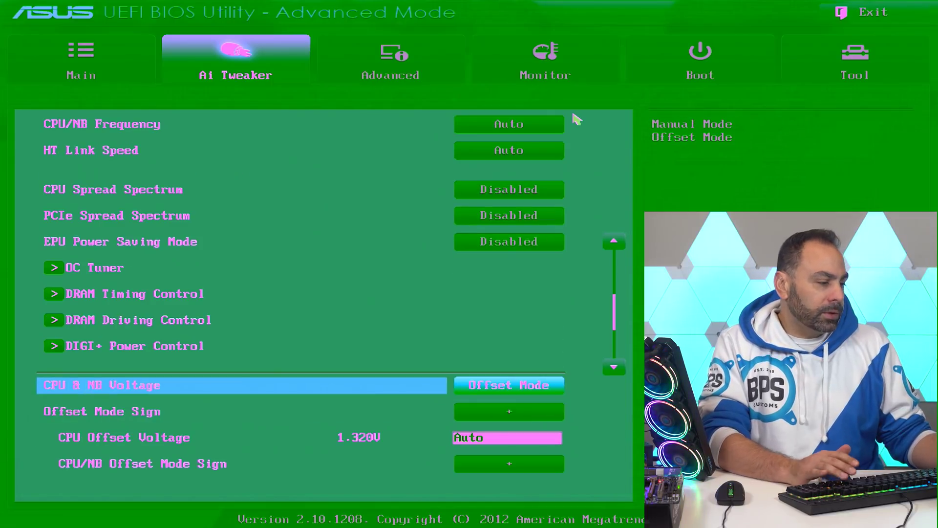
key(Return)
key(Down)
key(Return)
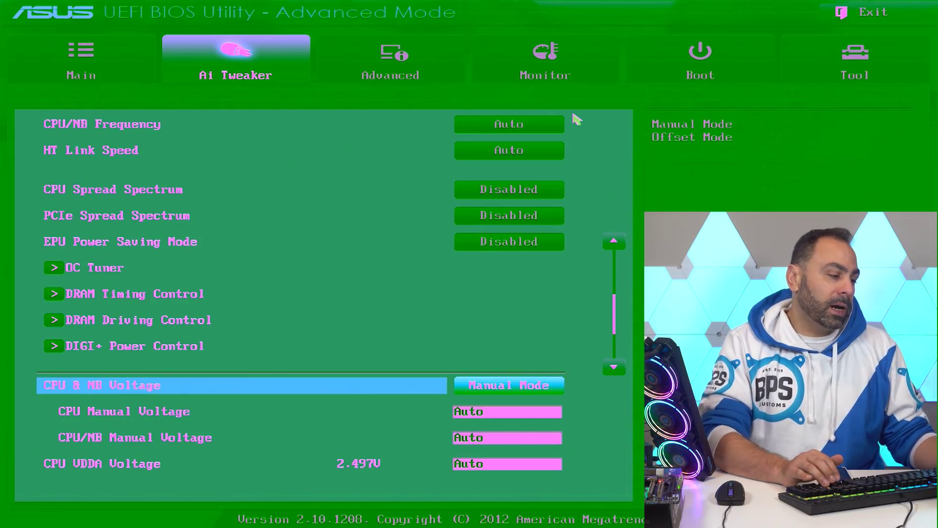
key(Down)
key(Down)
key(Down)
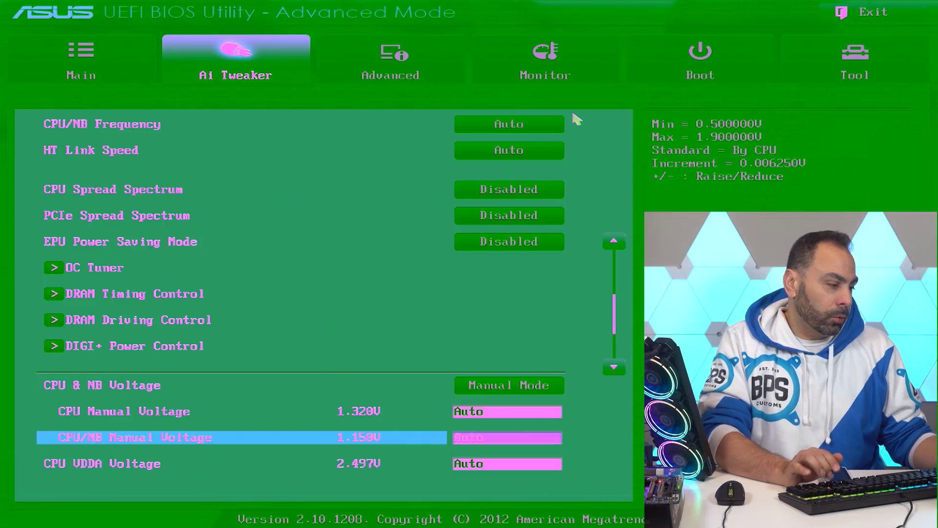
key(Up)
key(Up)
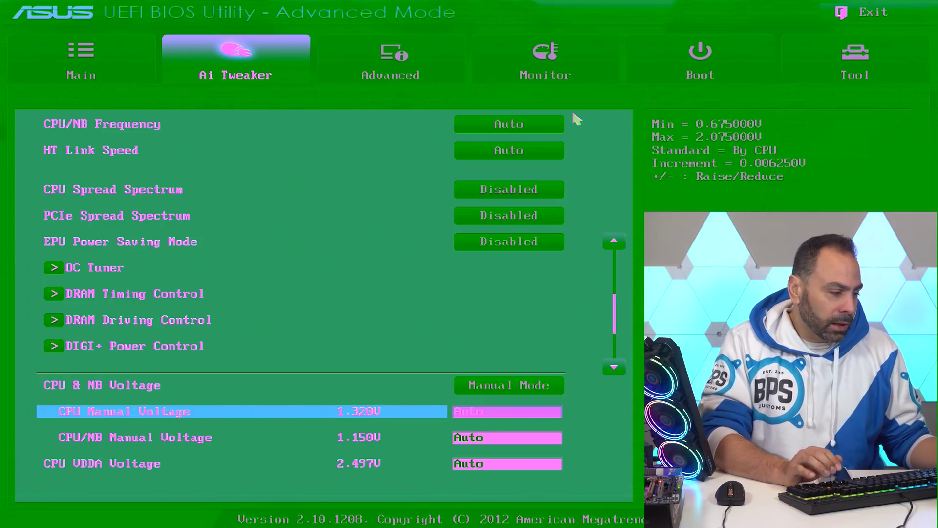
text(1.400000)
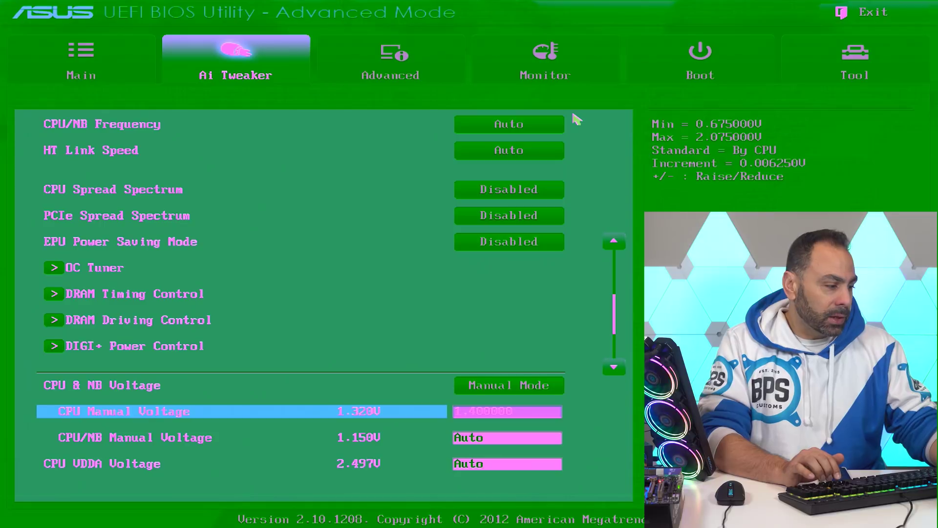
Move past the VDDA and NB voltages and set DRAM Voltage to 1.60000 V
key(Down)
key(Down)
key(Down)
key(Up)
key(Up)
key(Up)
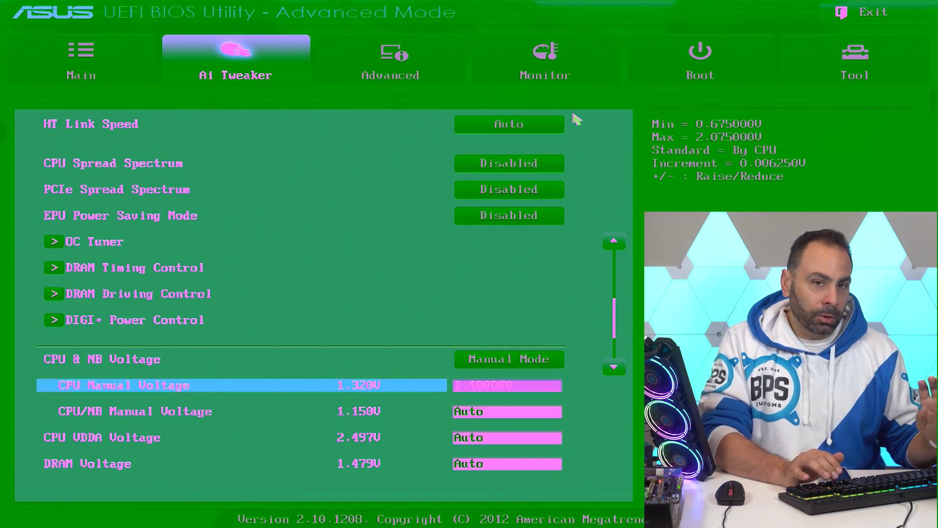
key(Down)
key(Down)
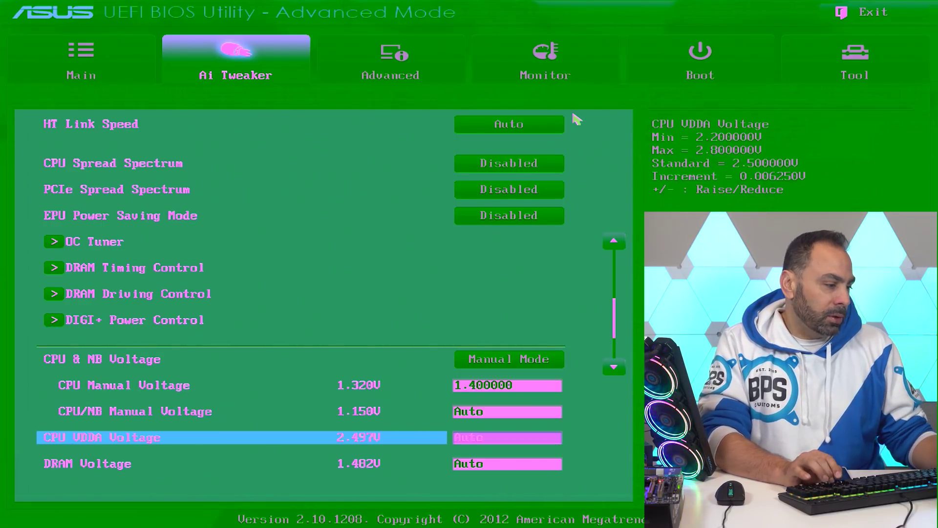
key(Down)
key(Down)
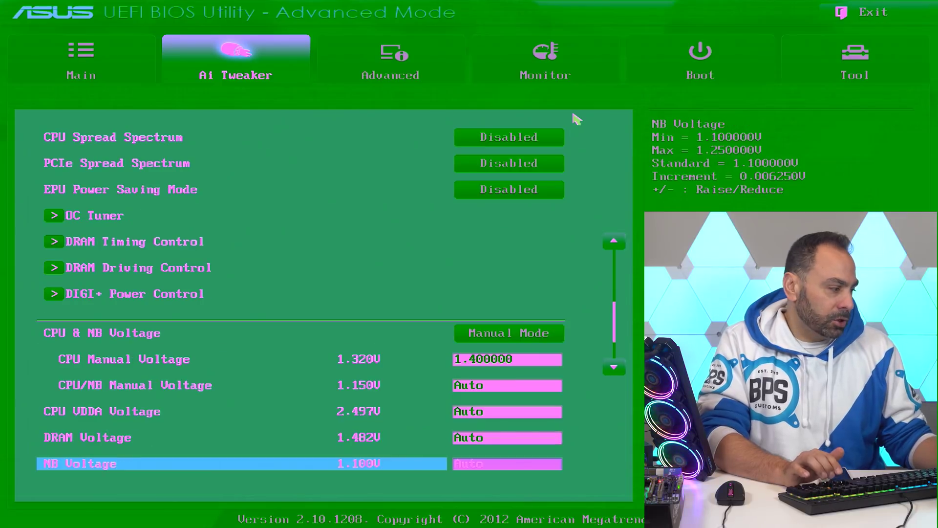
key(Up)
key(Up)
key(Down)
key(Down)
key(Down)
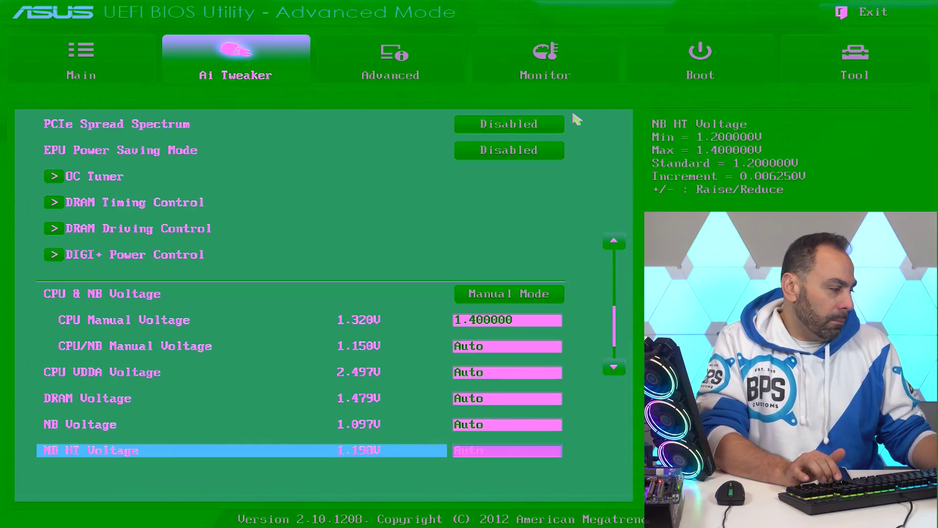
key(Up)
key(Up)
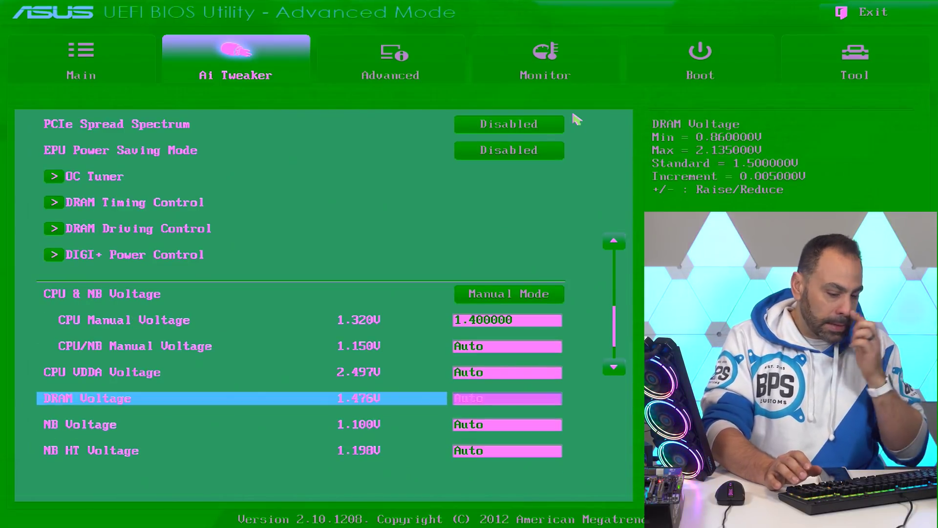
text(1.60000)
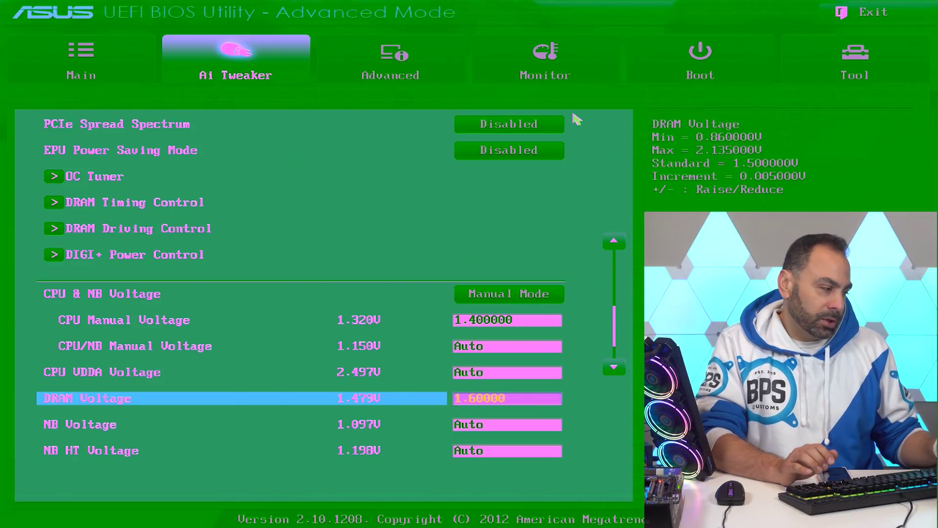
Move down past NB HT Voltage to the VDDR setting
key(Down)
key(Down)
key(Down)
key(Down)
key(Down)
key(Up)
key(Up)
key(Up)
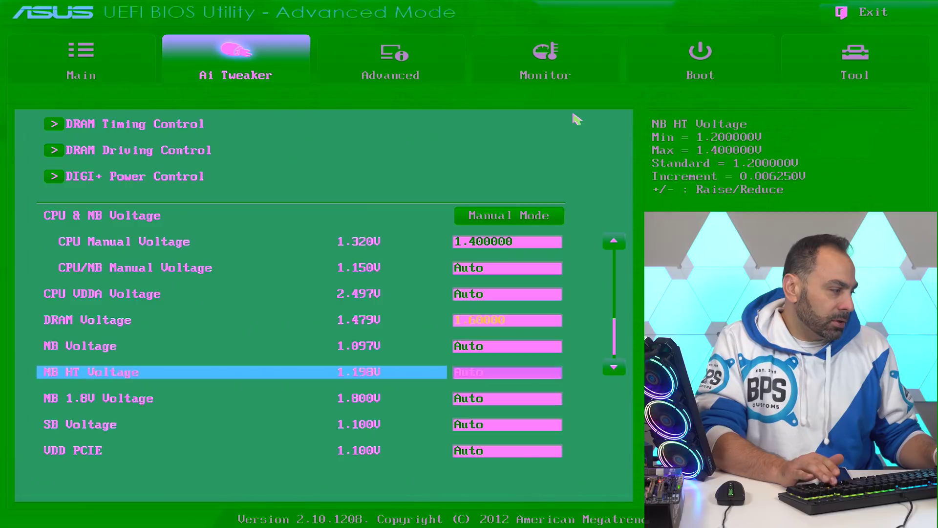
key(Up)
key(Down)
key(Down)
key(Down)
key(Down)
key(Down)
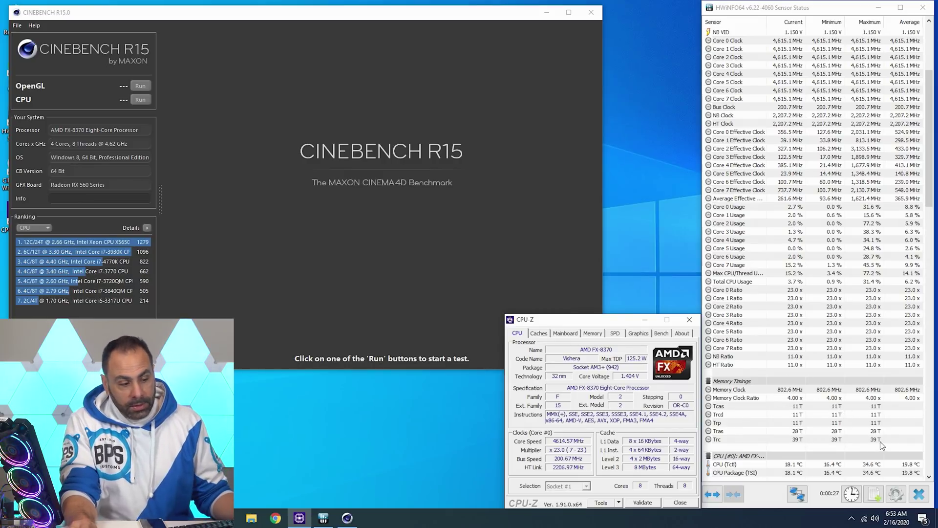
Check HWiNFO64's eight cores at 4,615.1 MHz and 23.0x, then start the Cinebench CPU run
scroll(799, 445, down, 5)
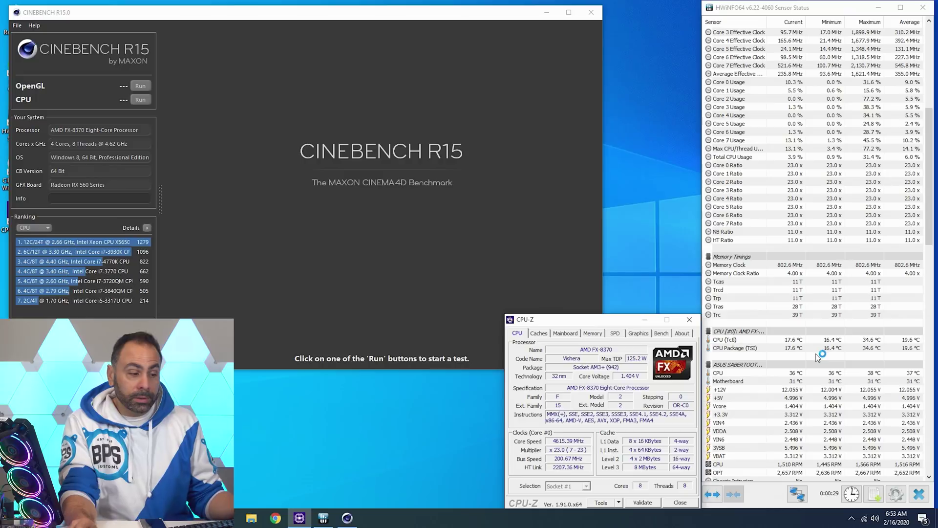
scroll(817, 353, up, 1)
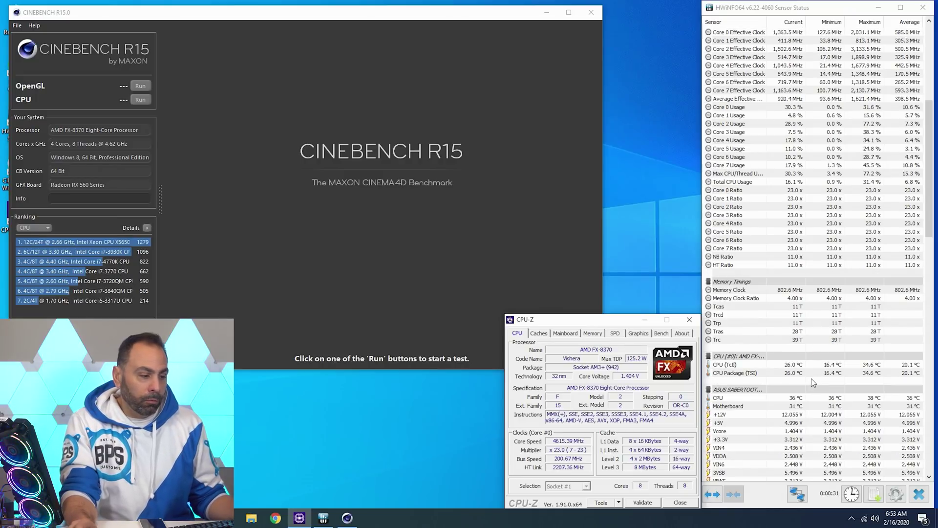
scroll(801, 391, up, 4)
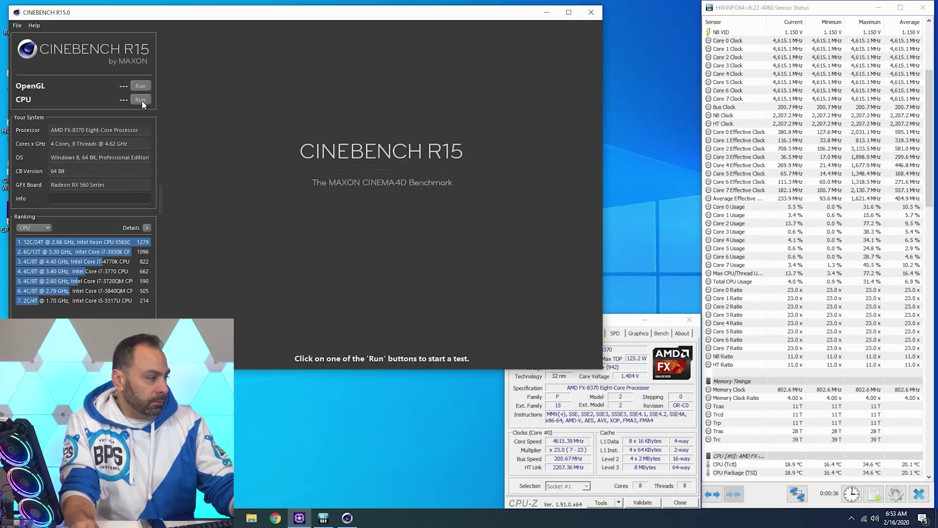
click(140, 99)
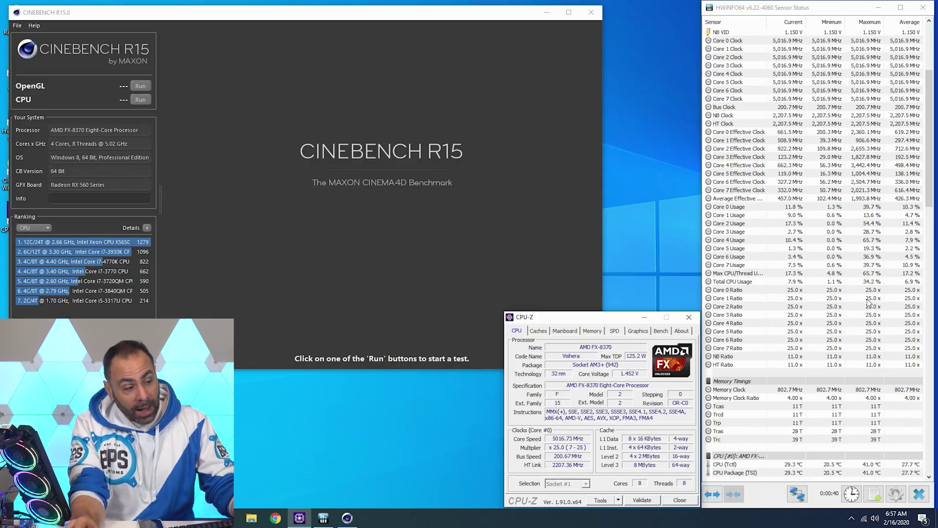
Review HWiNFO64's core clocks and start another Cinebench CPU run at the raised clocks
scroll(816, 387, down, 3)
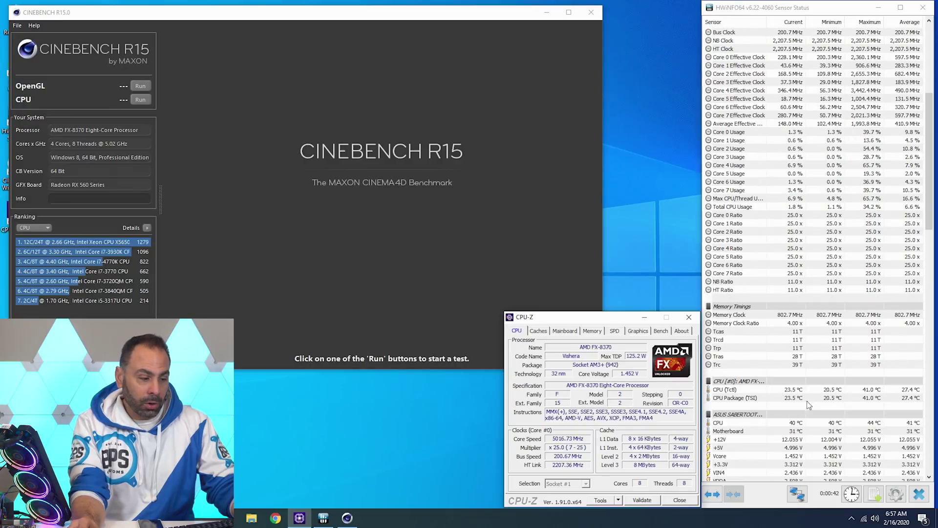
scroll(793, 383, up, 2)
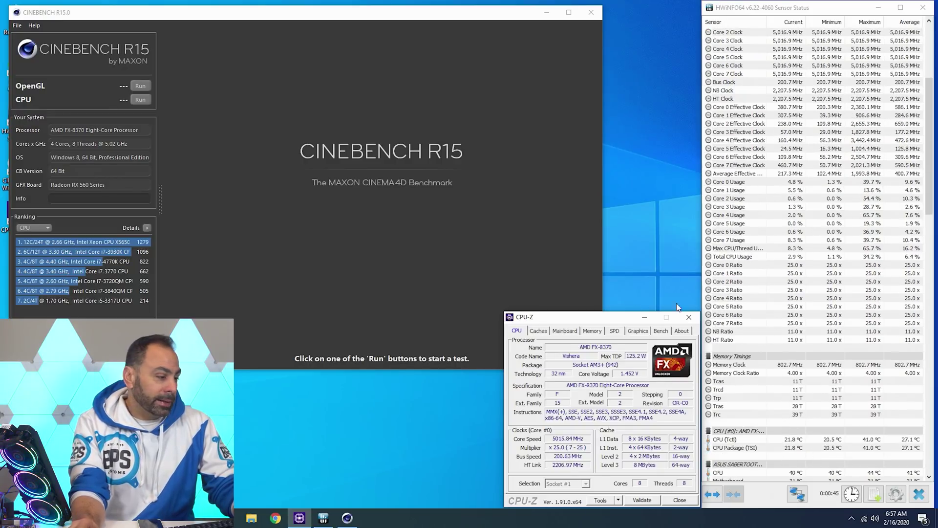
click(140, 99)
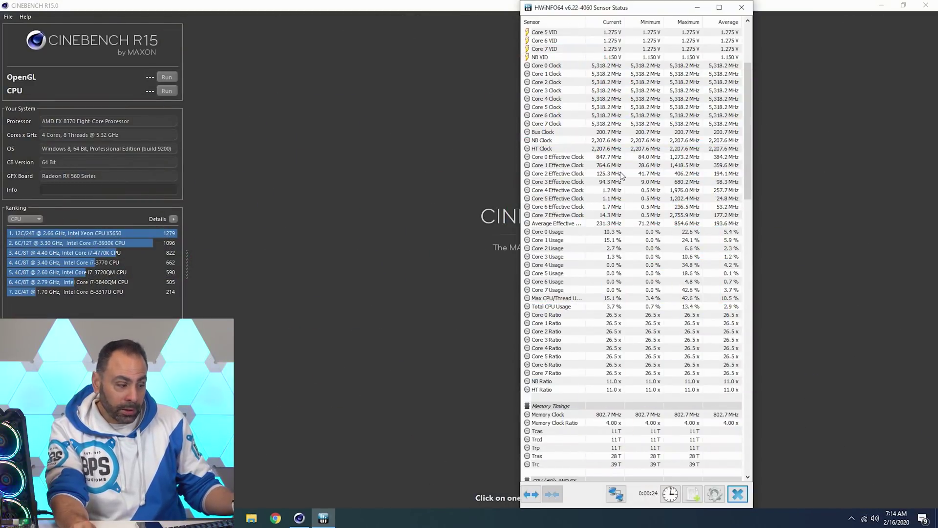
Review the 5.32 GHz sensor readings and 1.524 V Vcore, then leave HWiNFO64 behind Cinebench
scroll(673, 253, down, 7)
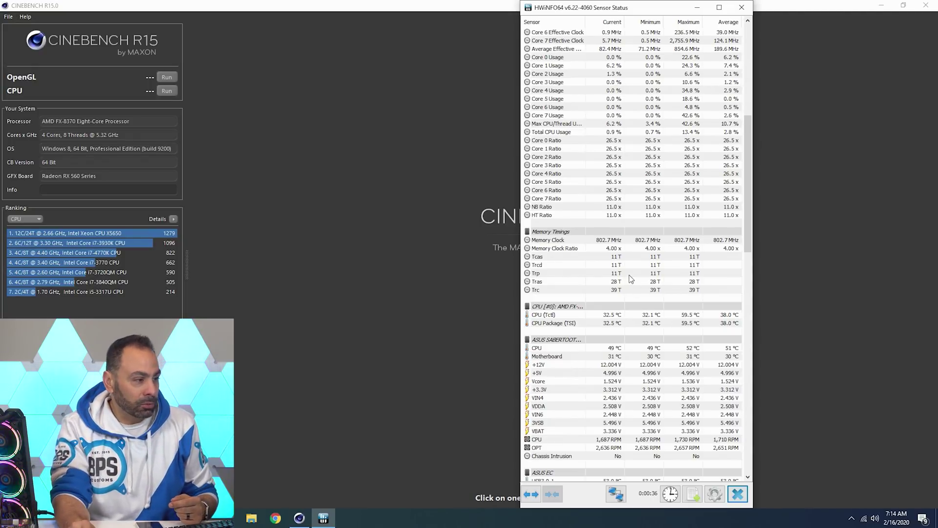
click(379, 242)
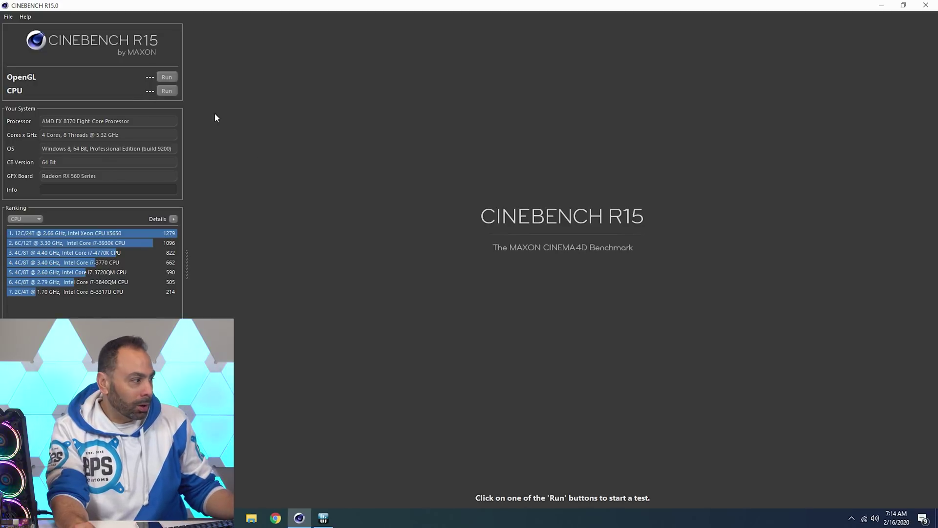
click(323, 517)
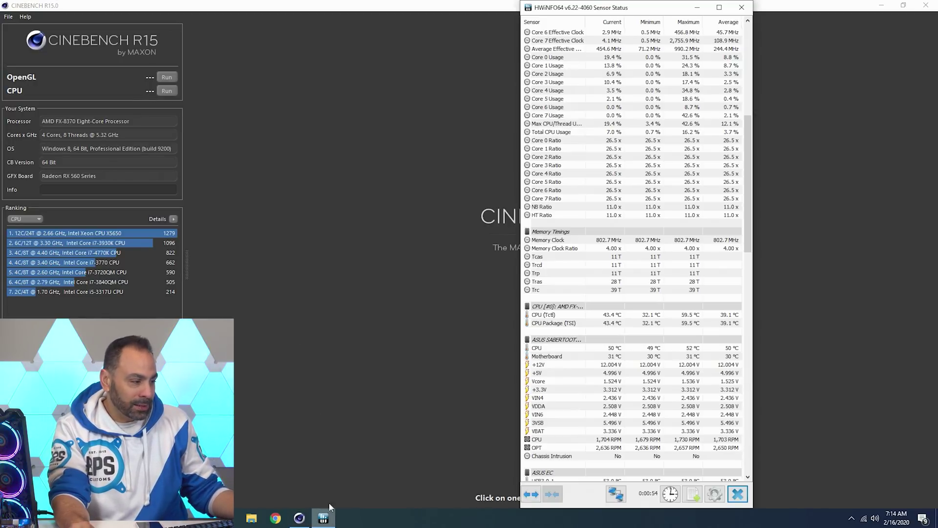
scroll(654, 256, up, 5)
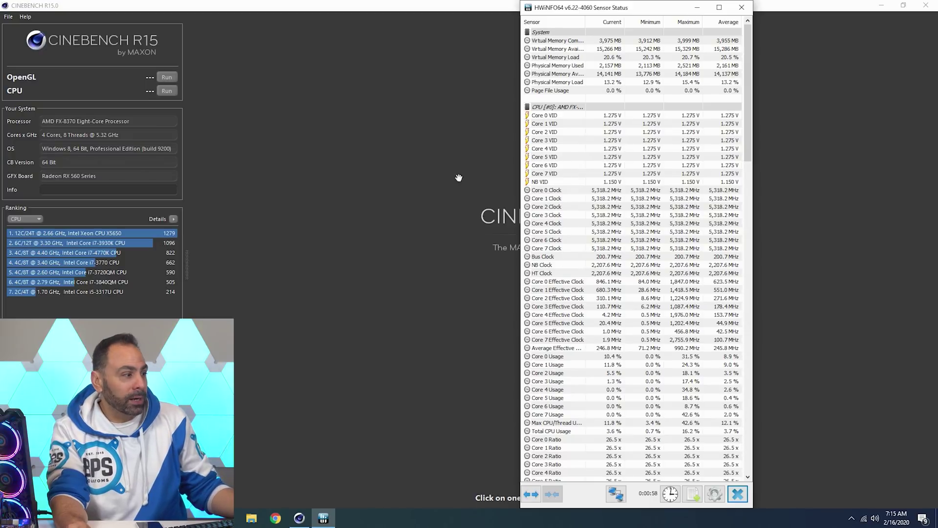
click(395, 157)
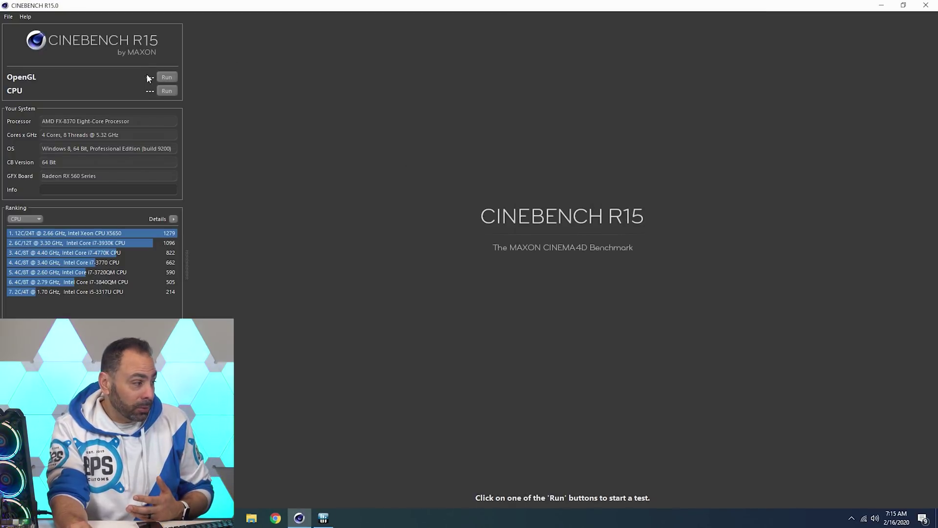
Run the Cinebench R15 CPU render test with the FX-8370 at 5.32 GHz
click(161, 92)
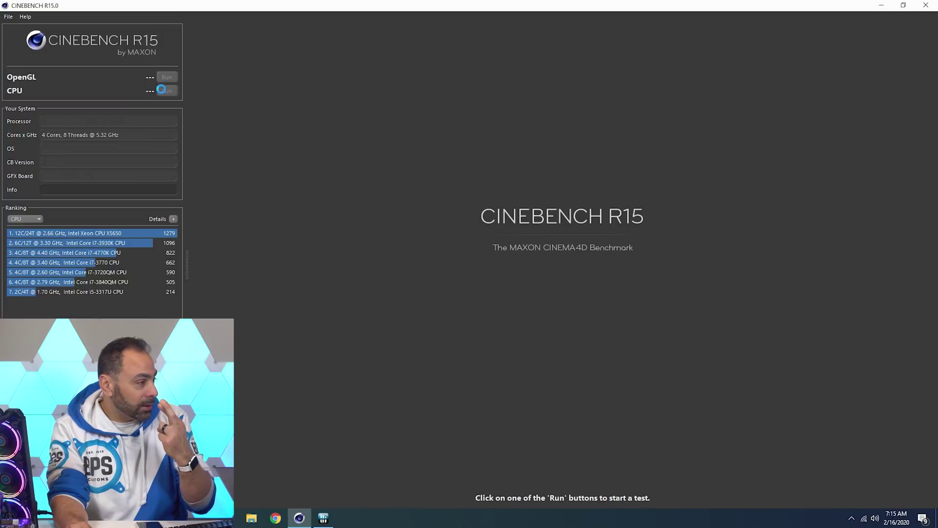